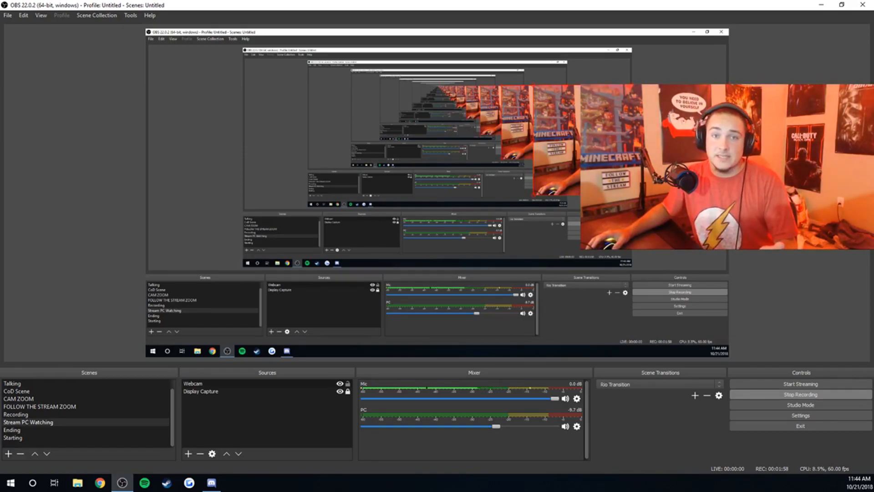
Step: Open the Webcam source's properties and set its FPS to Highest FPS
{"action": "left_click", "coordinate": [275, 383]}
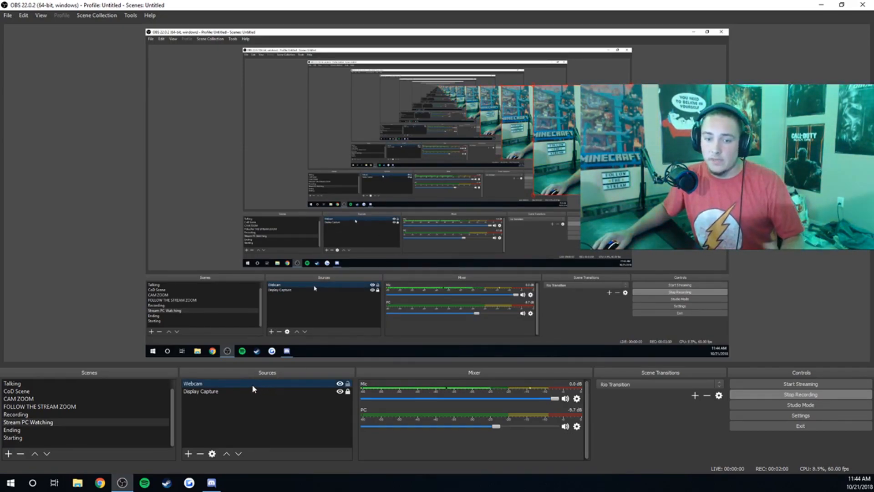
{"action": "right_click", "coordinate": [253, 384]}
{"action": "left_click", "coordinate": [265, 381]}
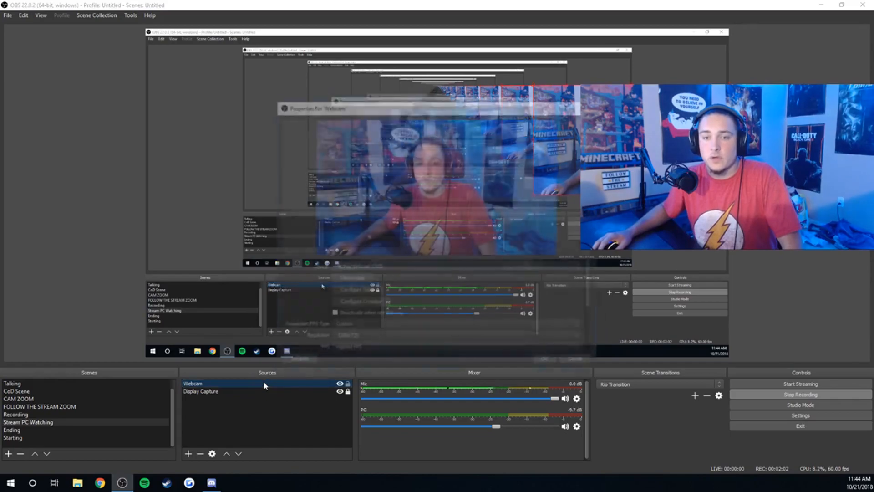
{"action": "scroll", "coordinate": [307, 310], "scroll_direction": "down", "scroll_amount": 3}
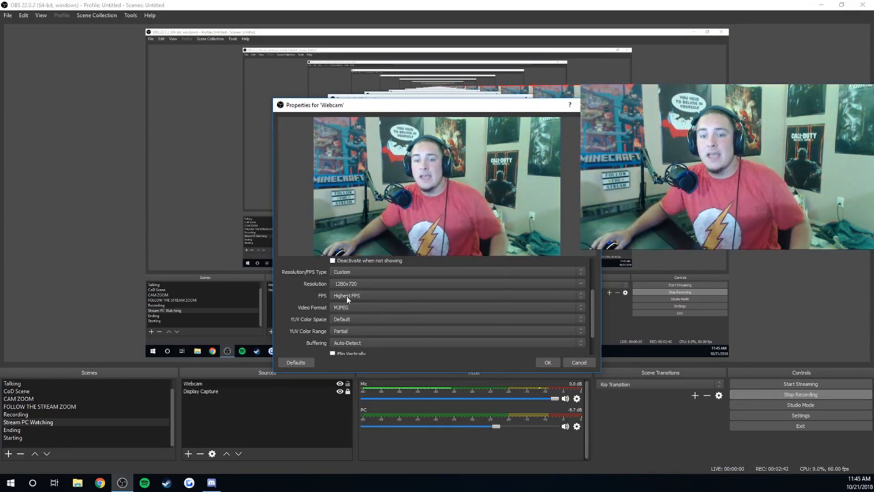
{"action": "left_click", "coordinate": [362, 296]}
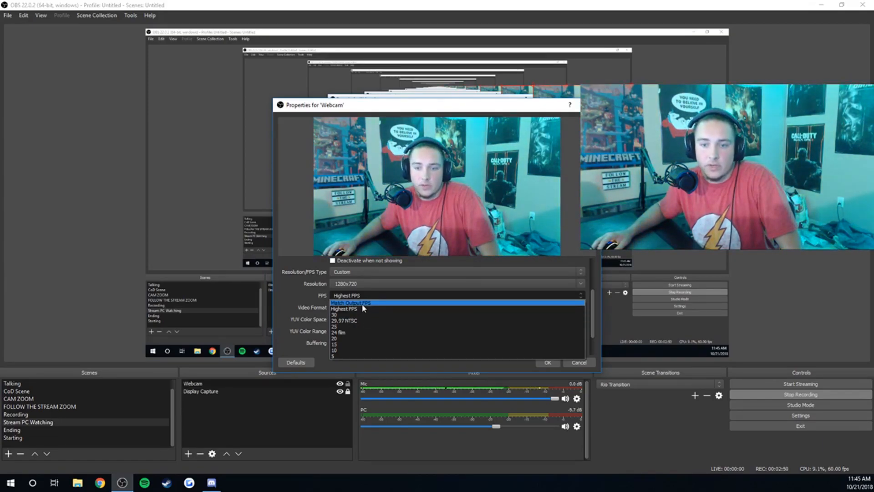
{"action": "left_click", "coordinate": [356, 309]}
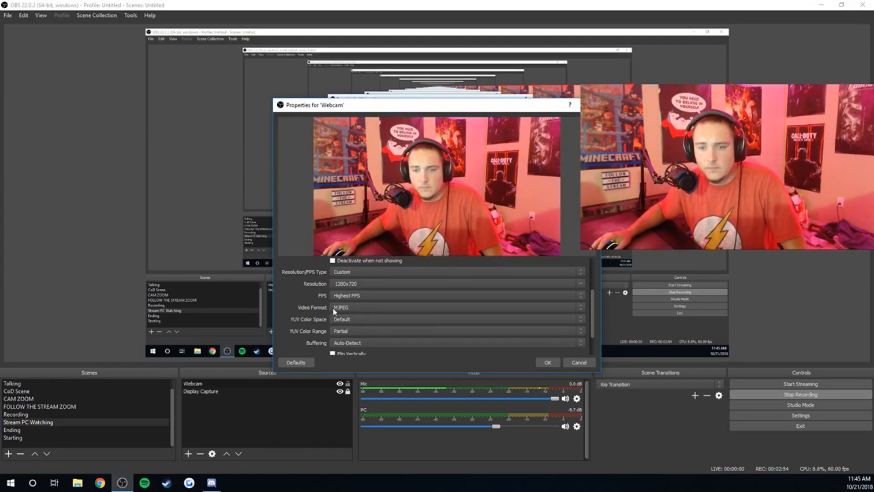
Step: Set the webcam's YUV color range to Partial and confirm the source properties
{"action": "scroll", "coordinate": [323, 302], "scroll_direction": "down", "scroll_amount": 2}
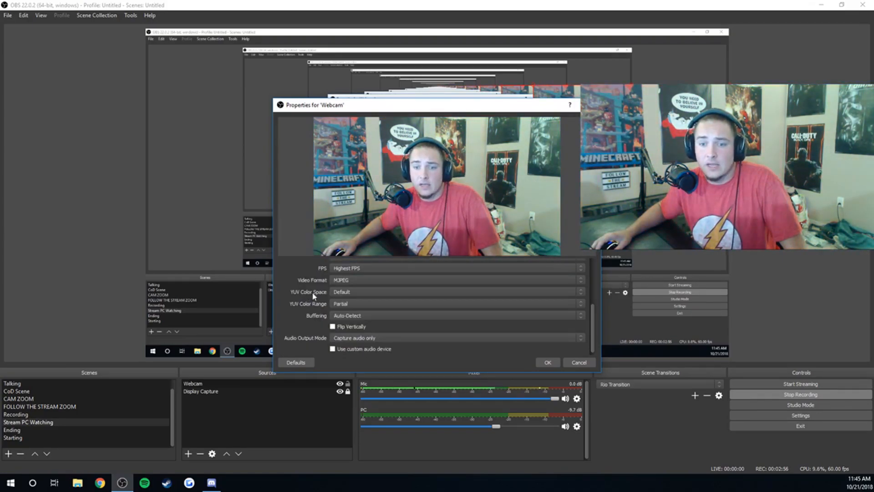
{"action": "left_click", "coordinate": [351, 307]}
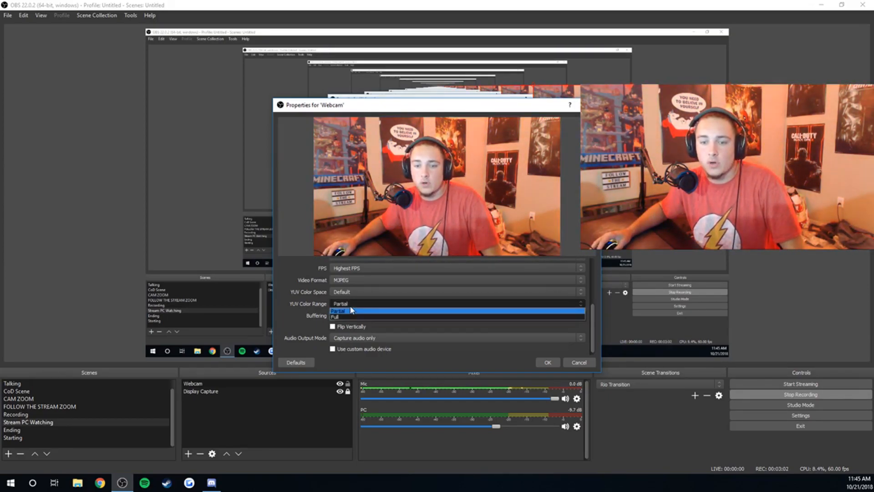
{"action": "left_click", "coordinate": [342, 310]}
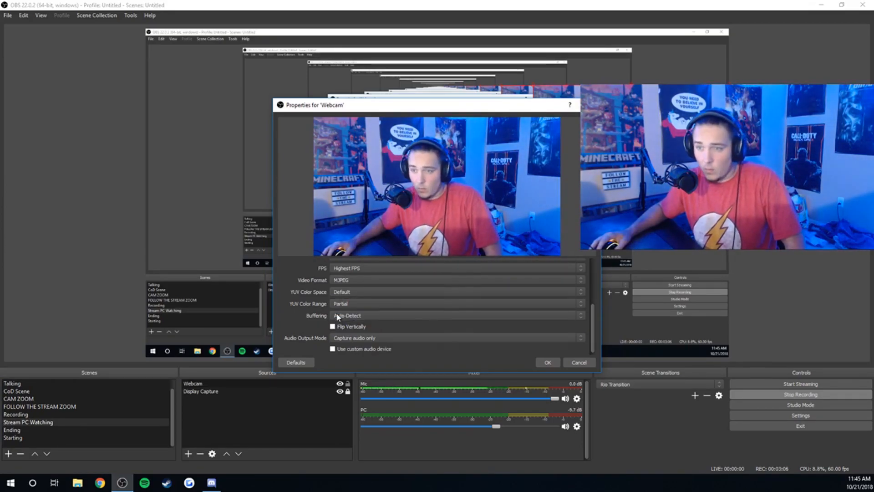
{"action": "left_click", "coordinate": [552, 363]}
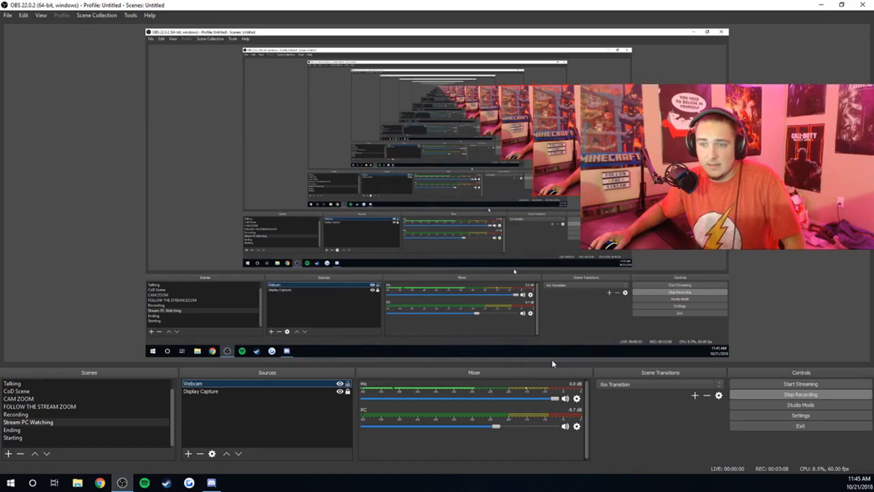
Step: Reopen the Webcam source's properties, try the Full YUV color range, and set it back to Partial
{"action": "right_click", "coordinate": [205, 386]}
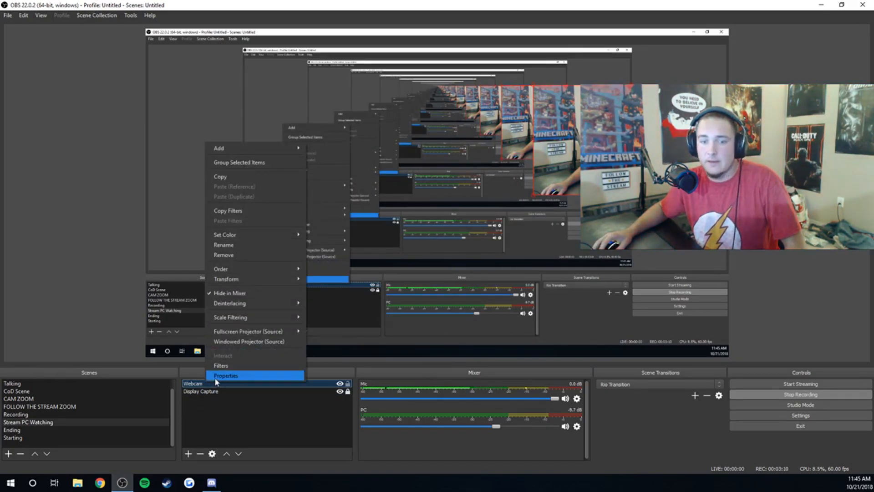
{"action": "left_click", "coordinate": [216, 376]}
{"action": "scroll", "coordinate": [290, 332], "scroll_direction": "down", "scroll_amount": 3}
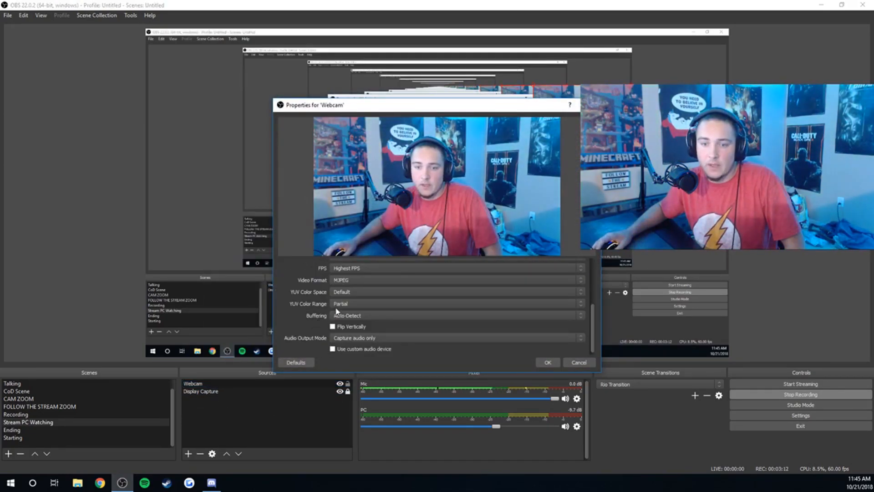
{"action": "left_click", "coordinate": [346, 304]}
{"action": "left_click", "coordinate": [346, 317]}
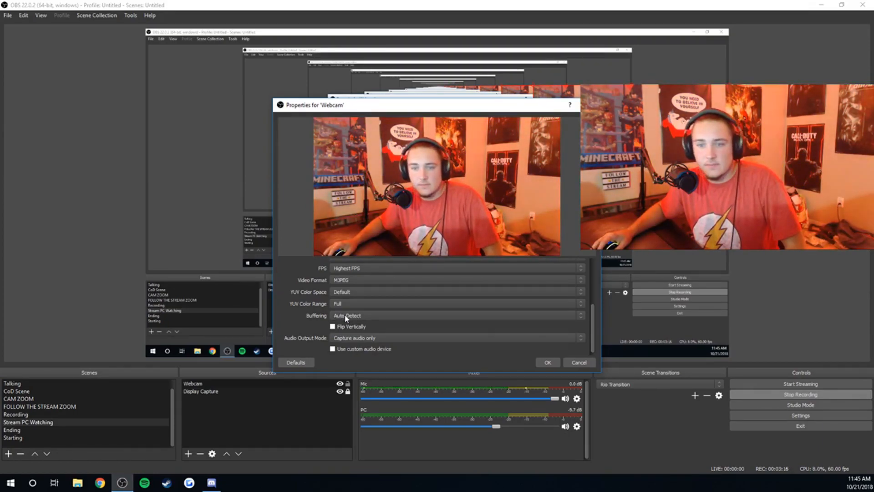
{"action": "left_click", "coordinate": [344, 304]}
{"action": "left_click", "coordinate": [342, 311]}
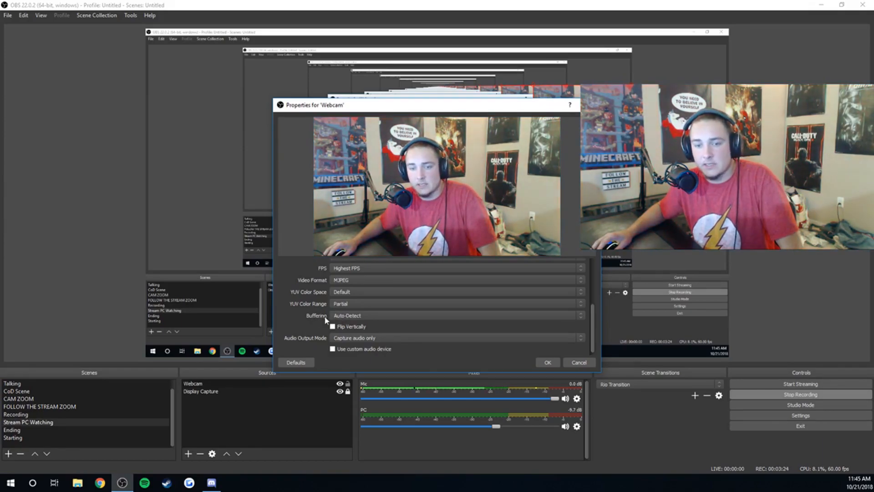
{"action": "scroll", "coordinate": [312, 320], "scroll_direction": "down", "scroll_amount": 1}
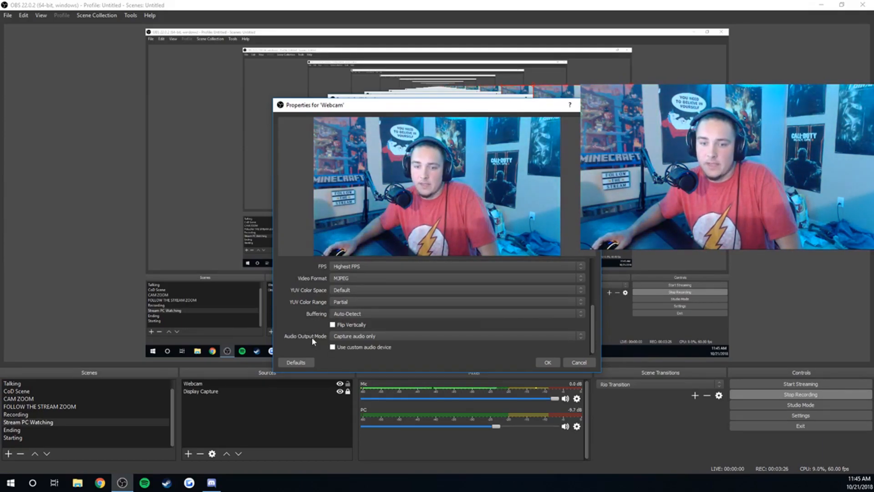
{"action": "scroll", "coordinate": [308, 335], "scroll_direction": "up", "scroll_amount": 3}
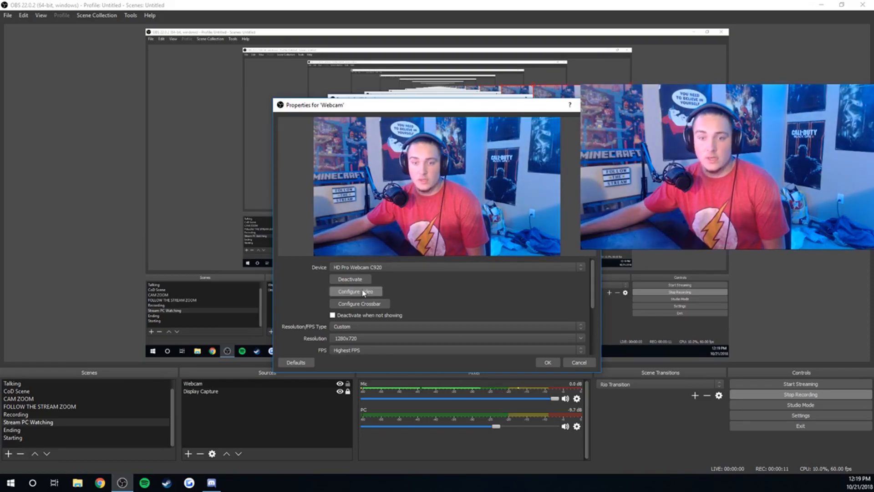
Step: Open the webcam's video configuration, try a white balance of 3350, and set it to 5810 with automatic adjustment off
{"action": "left_click", "coordinate": [364, 292]}
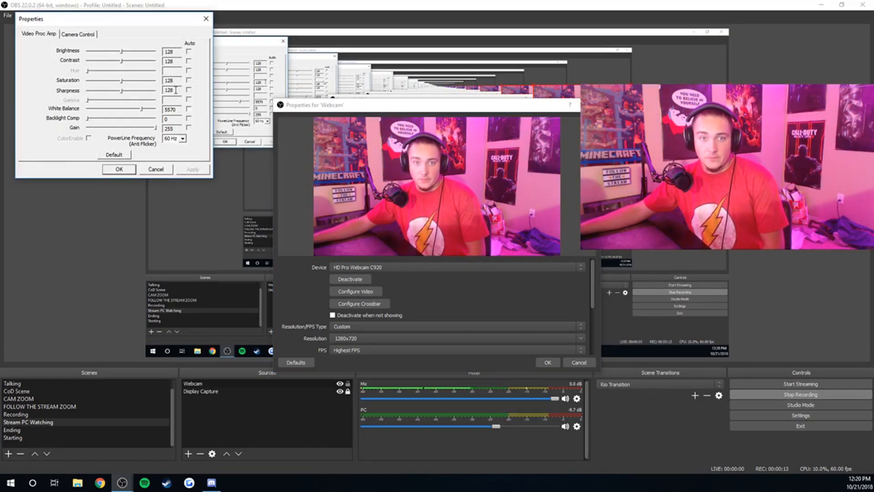
{"action": "left_click", "coordinate": [189, 109]}
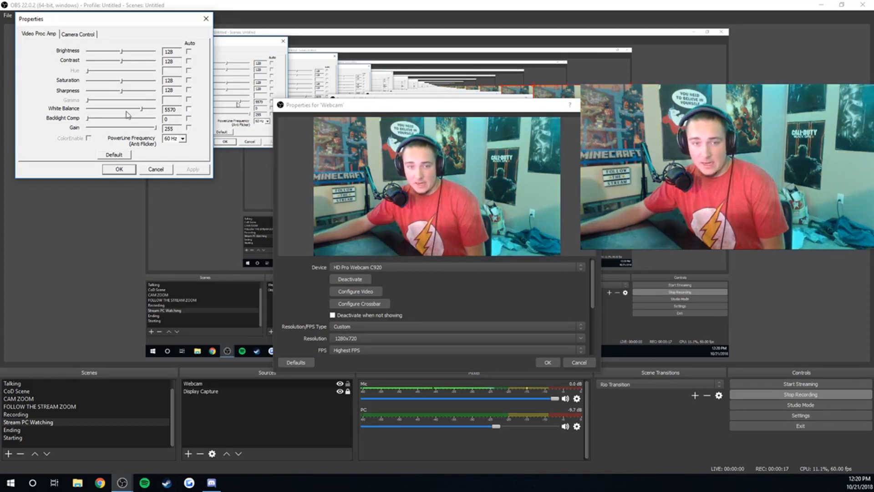
{"action": "left_click", "coordinate": [189, 109]}
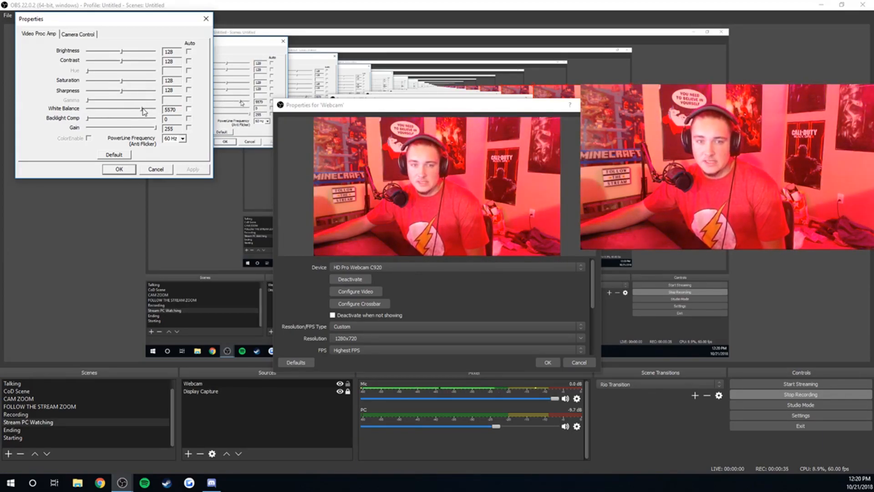
{"action": "left_click_drag", "start_coordinate": [143, 111], "coordinate": [109, 110]}
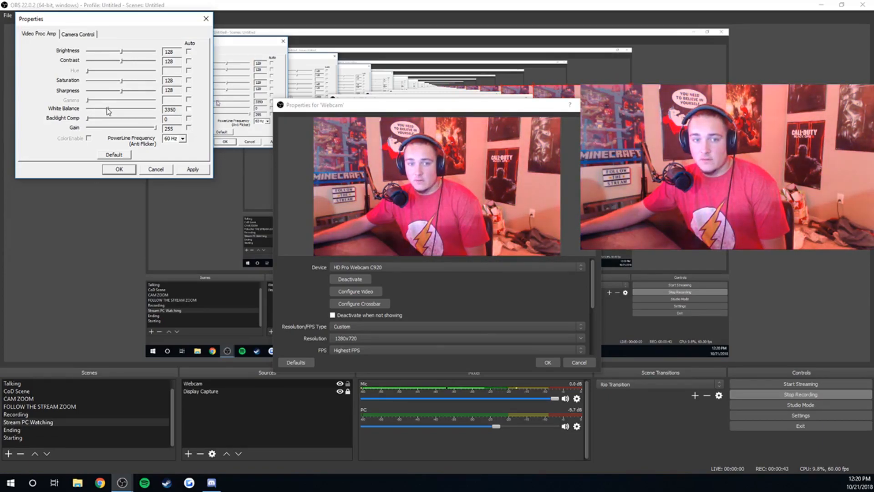
{"action": "left_click_drag", "start_coordinate": [110, 111], "coordinate": [144, 115]}
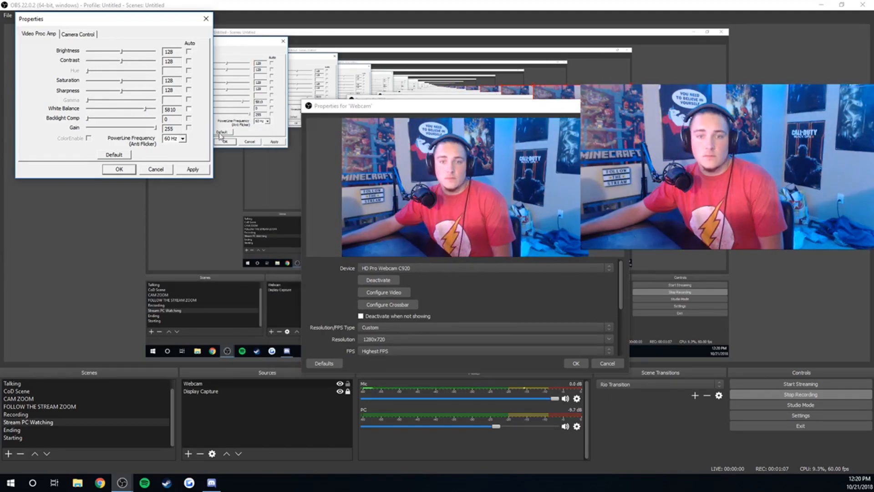
Step: Set the anti-flicker power line frequency to 60 Hz and apply the video settings
{"action": "left_click", "coordinate": [183, 139]}
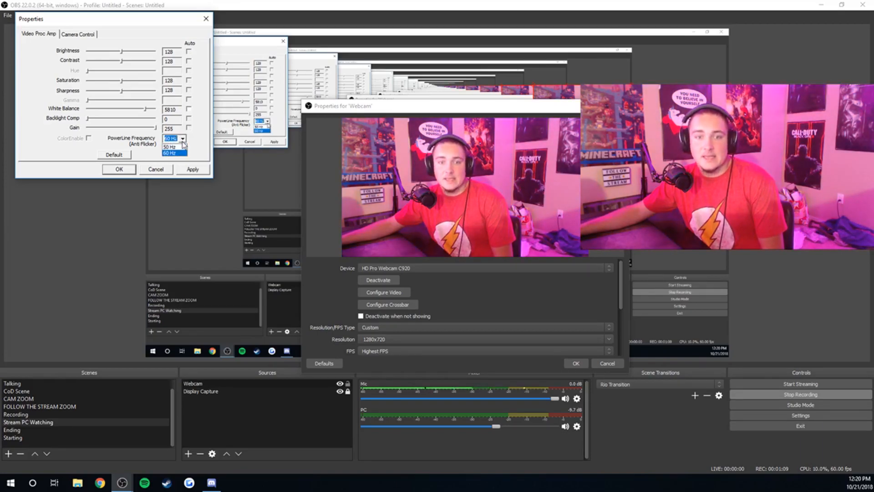
{"action": "left_click", "coordinate": [174, 153]}
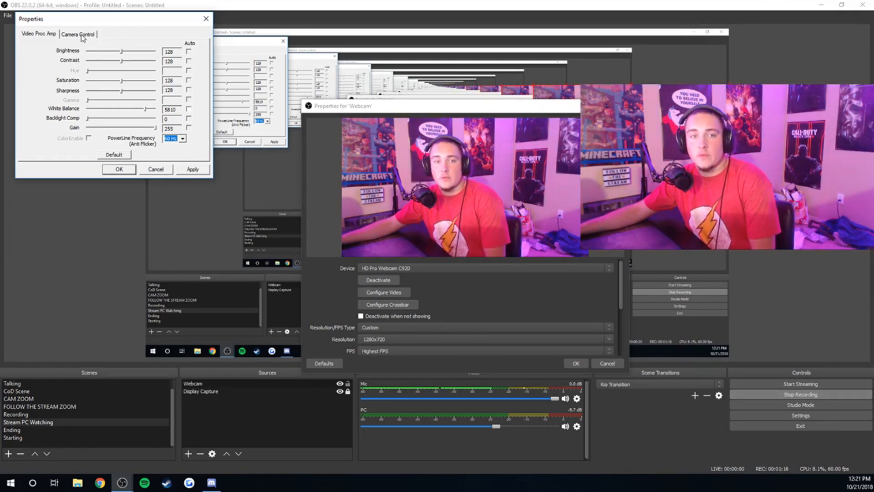
{"action": "left_click", "coordinate": [205, 170]}
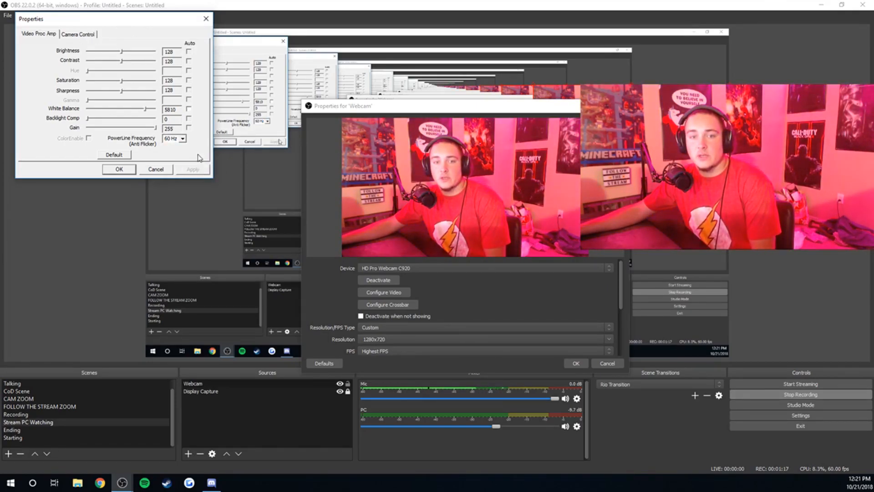
Step: In the webcam's camera controls, try exposures of -2 and -4 and toggle automatic exposure
{"action": "left_click", "coordinate": [78, 35]}
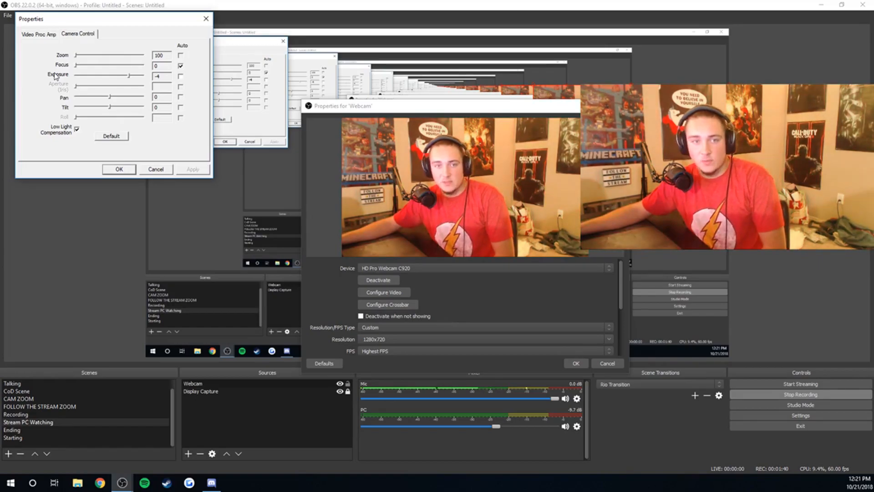
{"action": "left_click_drag", "start_coordinate": [130, 77], "coordinate": [147, 78]}
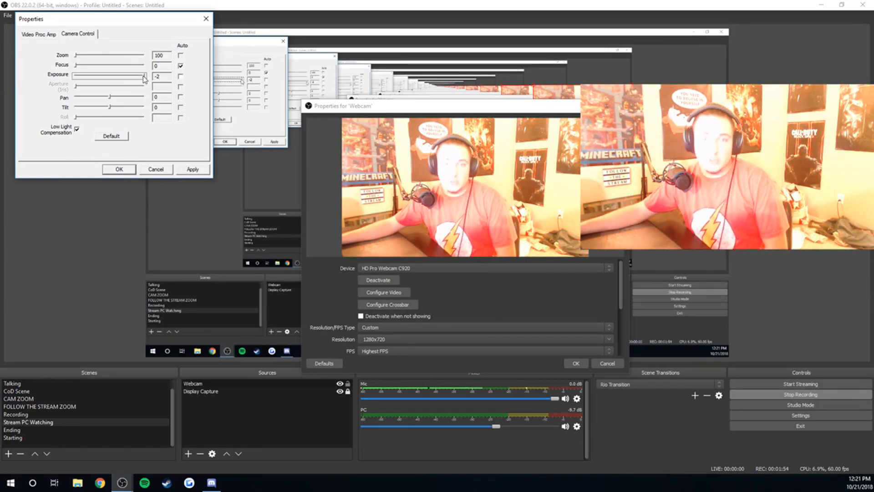
{"action": "left_click_drag", "start_coordinate": [134, 78], "coordinate": [132, 79]}
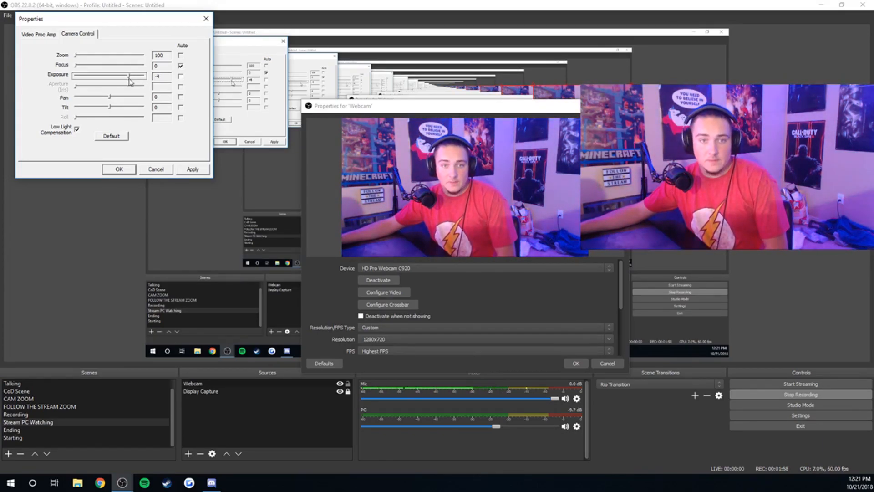
{"action": "left_click", "coordinate": [181, 76]}
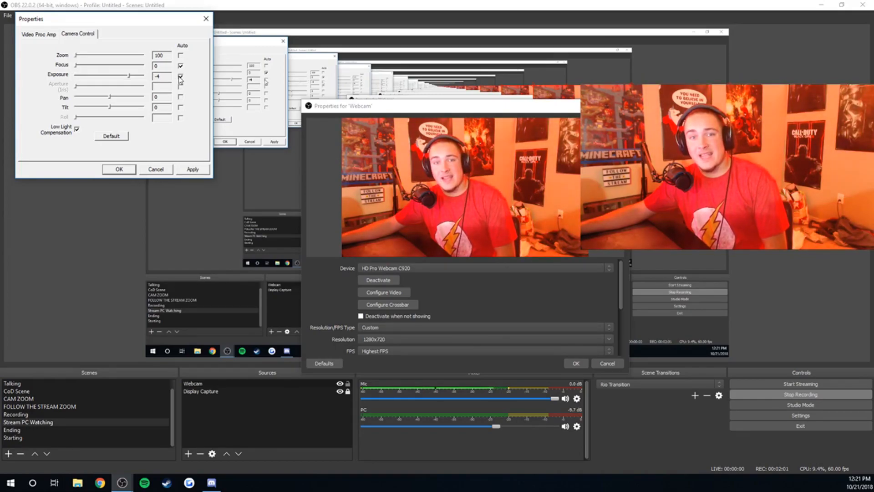
{"action": "left_click", "coordinate": [130, 80]}
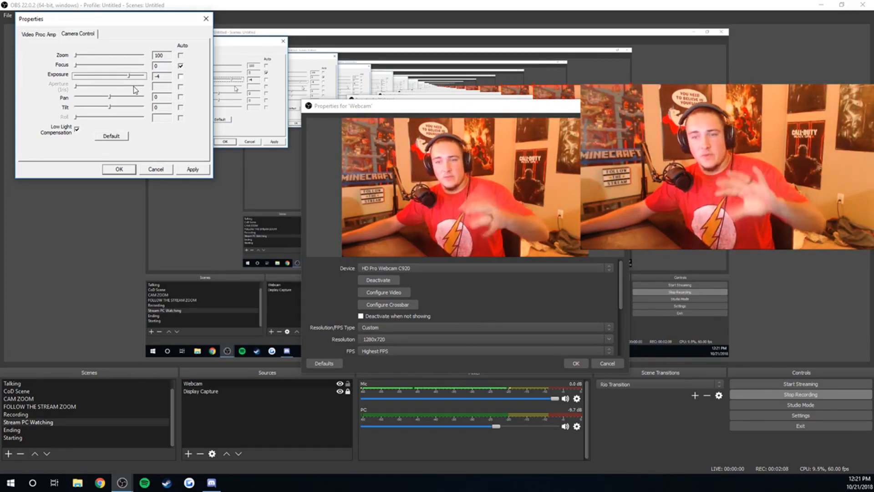
Step: Set the webcam's exposure to -5, apply it, and confirm the camera settings
{"action": "left_click_drag", "start_coordinate": [130, 76], "coordinate": [125, 76]}
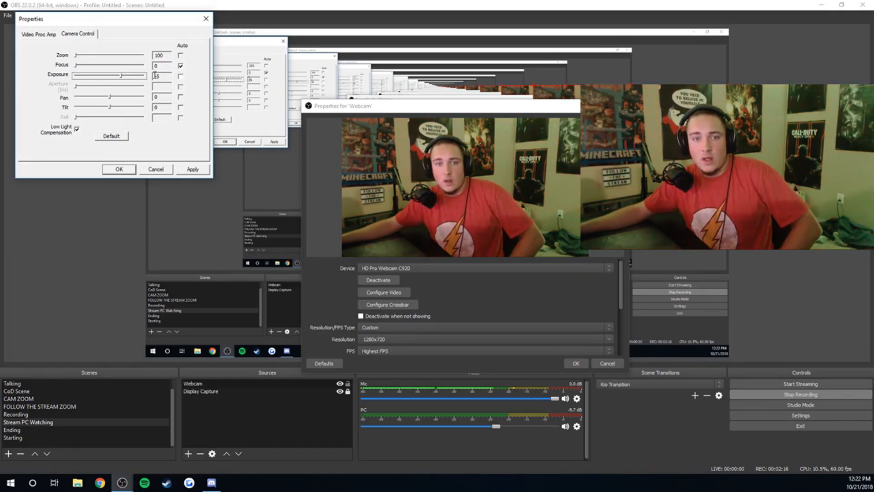
{"action": "left_click", "coordinate": [192, 170]}
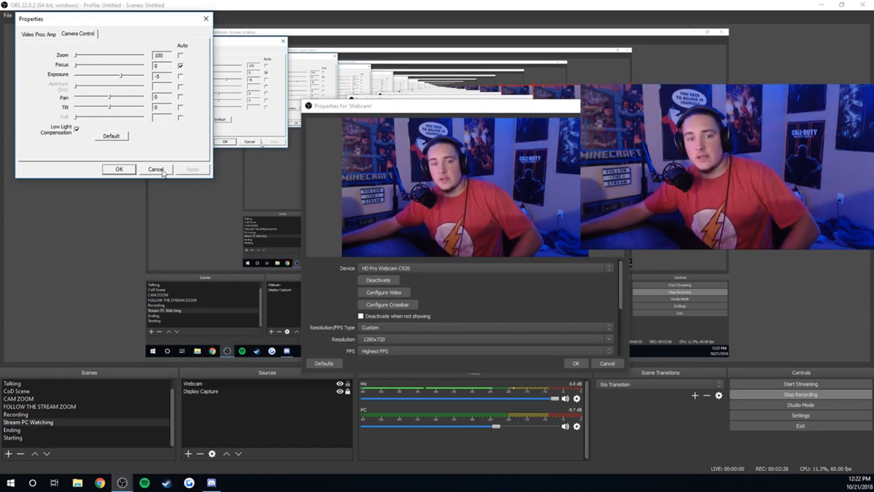
{"action": "left_click", "coordinate": [119, 169]}
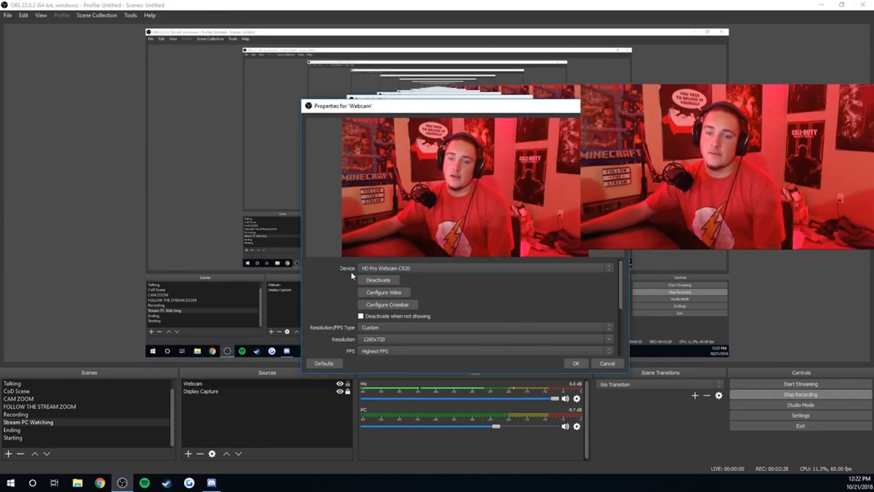
Step: Reopen the webcam's video configuration at its camera controls and move the dialog clear of the preview
{"action": "left_click", "coordinate": [380, 281]}
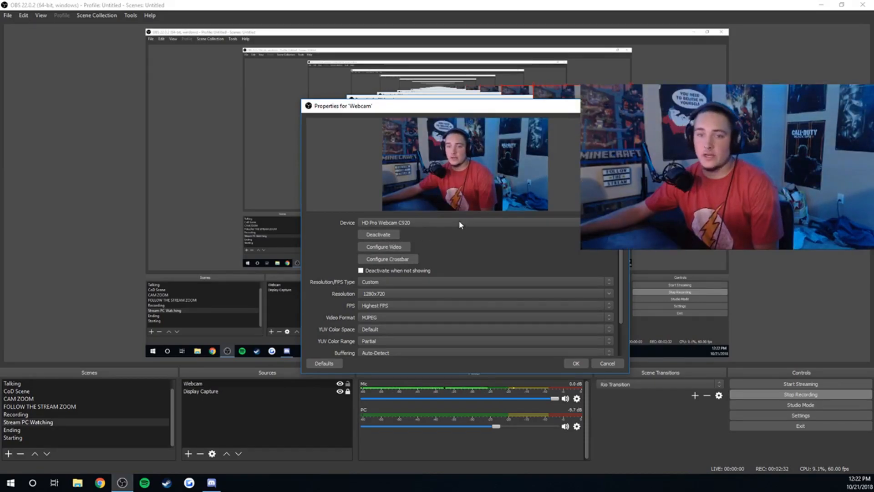
{"action": "left_click", "coordinate": [392, 248]}
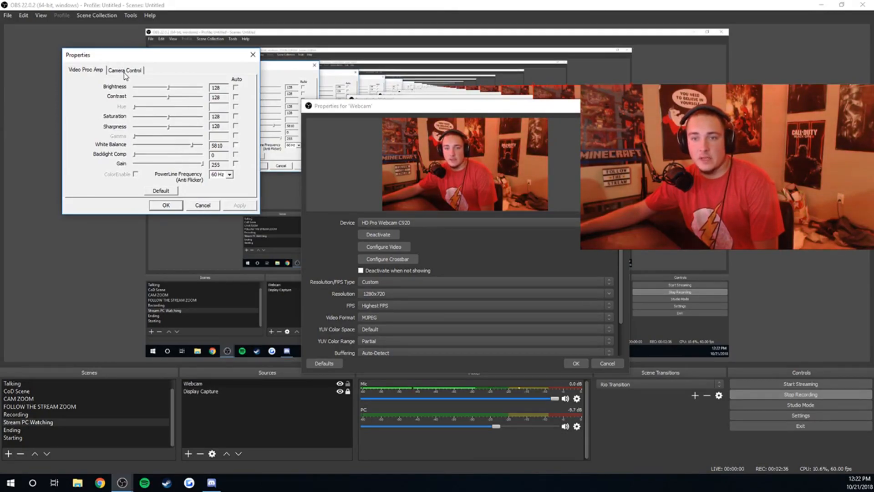
{"action": "left_click", "coordinate": [125, 73]}
{"action": "left_click_drag", "start_coordinate": [148, 57], "coordinate": [118, 60]}
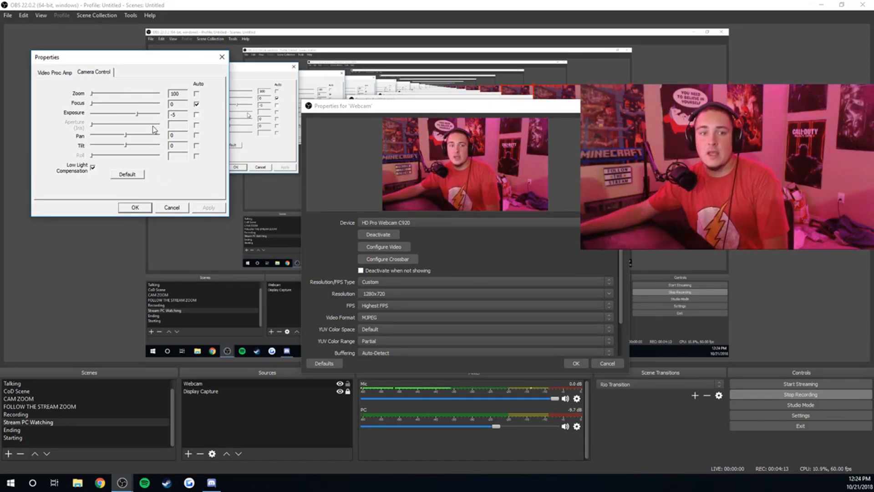
Step: Try an exposure of -6, return it to -5, apply it, and confirm the webcam properties
{"action": "left_click", "coordinate": [133, 114]}
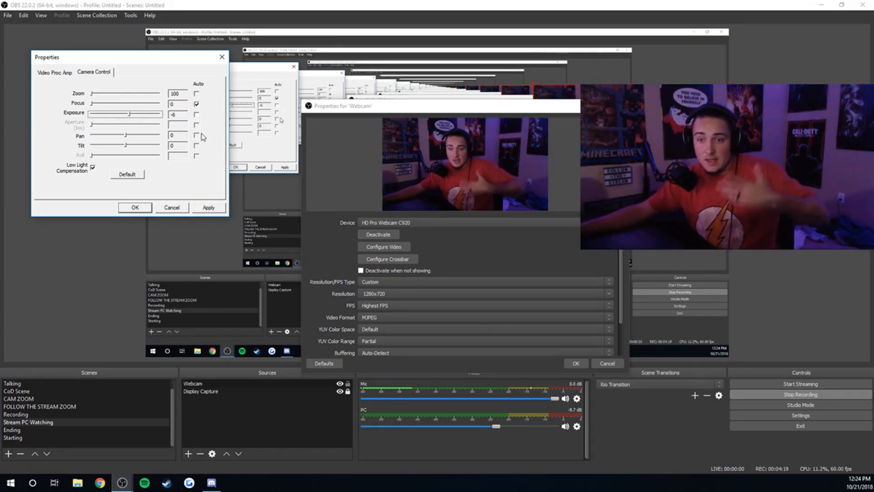
{"action": "left_click", "coordinate": [135, 115]}
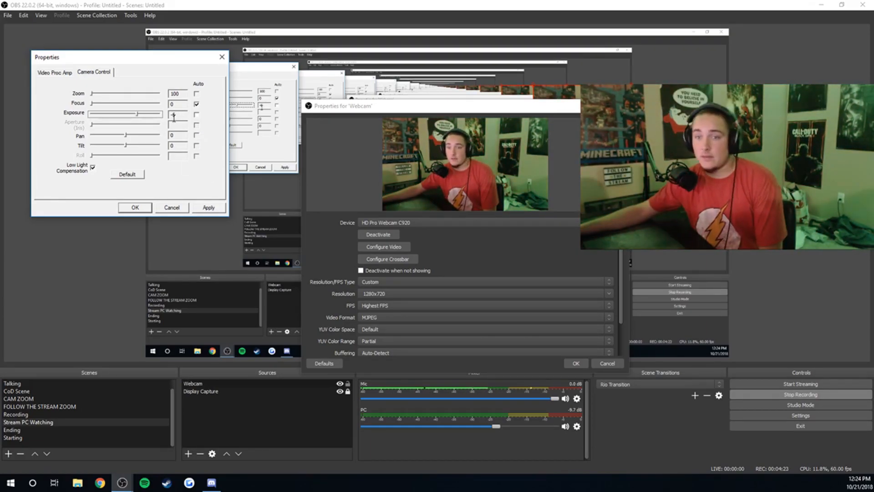
{"action": "left_click", "coordinate": [203, 209]}
{"action": "left_click", "coordinate": [178, 208]}
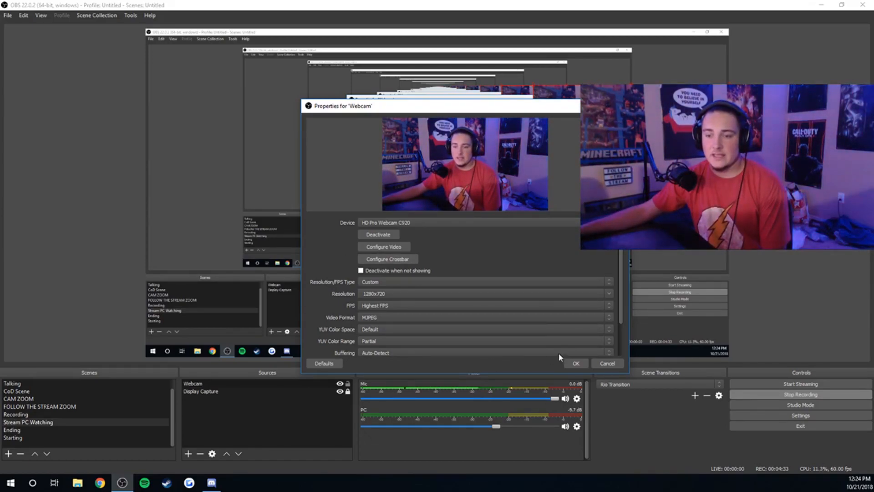
{"action": "left_click", "coordinate": [576, 364]}
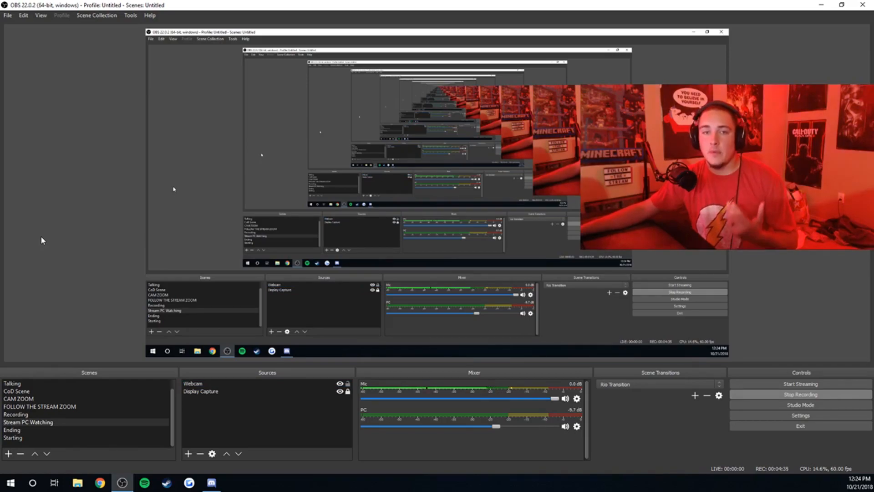
Step: Move the webcam overlay to the canvas's upper-left corner and enlarge it to cover most of the canvas
{"action": "left_click", "coordinate": [220, 391]}
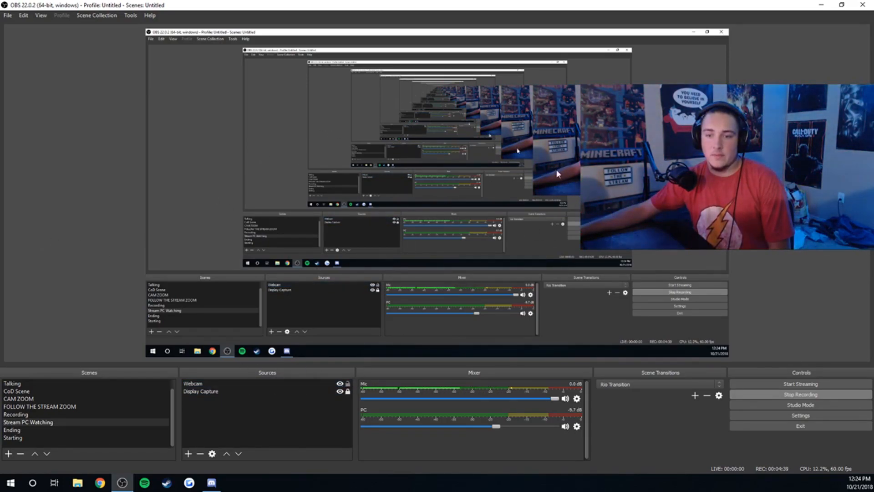
{"action": "left_click_drag", "start_coordinate": [540, 181], "coordinate": [153, 125]}
{"action": "left_click_drag", "start_coordinate": [341, 140], "coordinate": [684, 331]}
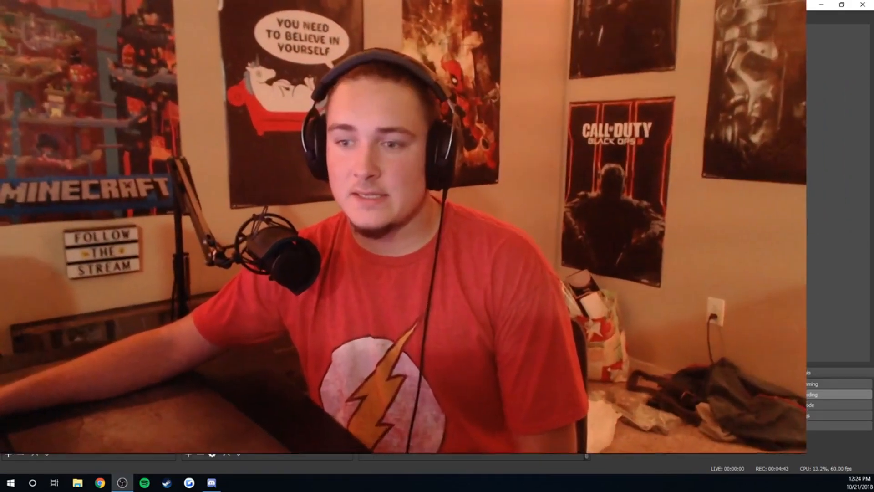